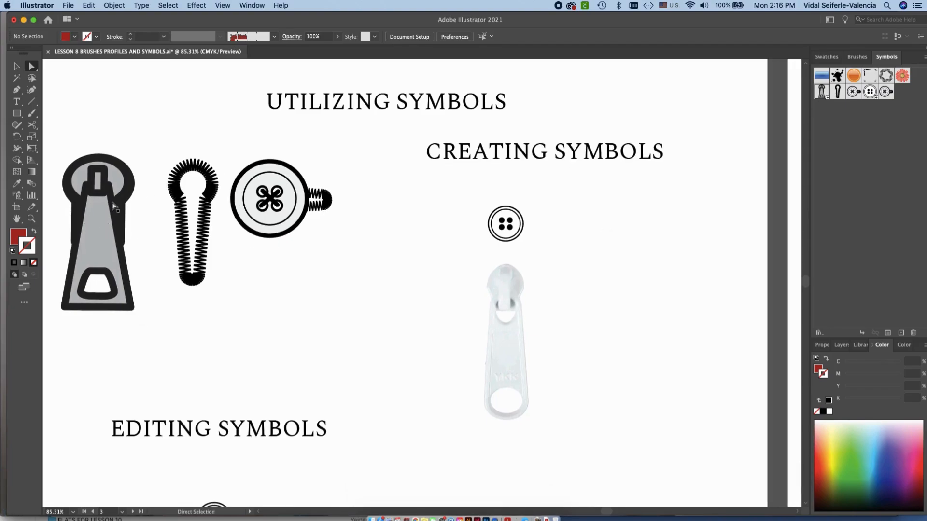
{"action": "left_click", "coordinate": [206, 263]}
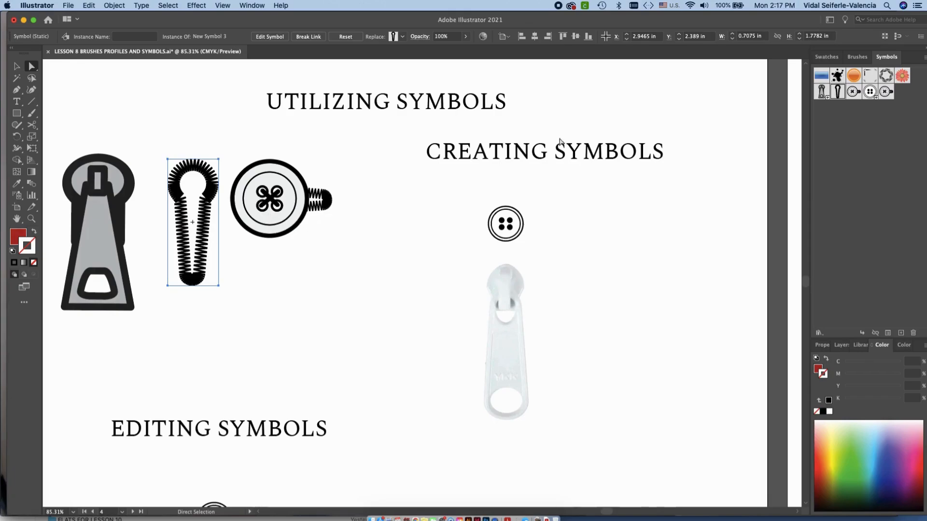
{"action": "scroll", "coordinate": [593, 223], "scroll_direction": "right", "scroll_amount": 2}
{"action": "scroll", "coordinate": [592, 224], "scroll_direction": "down", "scroll_amount": 1}
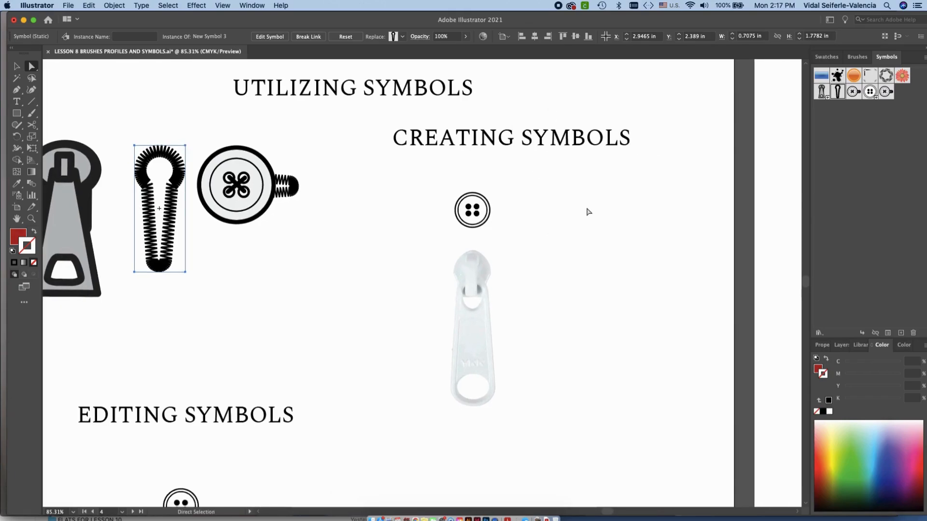
{"action": "scroll", "coordinate": [587, 214], "scroll_direction": "up", "scroll_amount": 1}
{"action": "scroll", "coordinate": [587, 214], "scroll_direction": "right", "scroll_amount": 1}
Create a dynamic symbol named BUTTON 2 from the four-hole button under CREATING SYMBOLS, keeping the Movie Clip export type
{"action": "key", "text": "v"}
{"action": "left_click", "coordinate": [575, 260]}
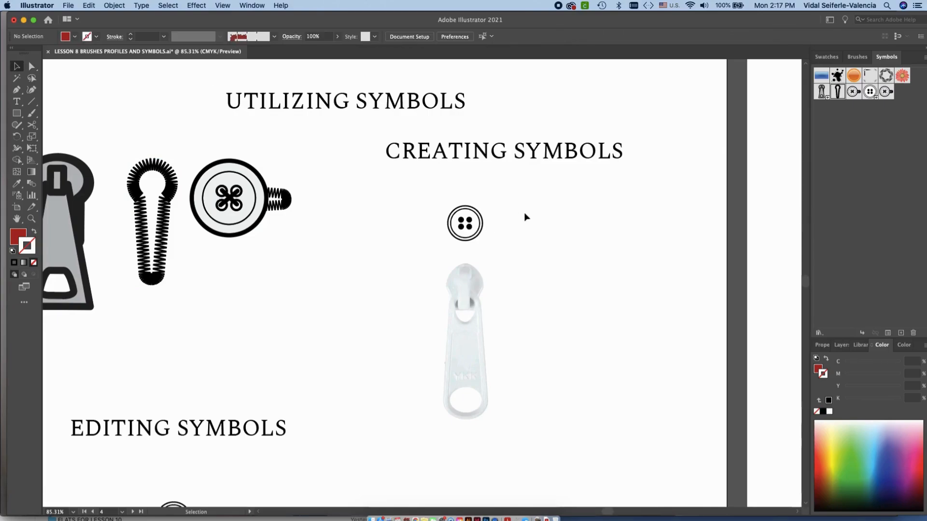
{"action": "scroll", "coordinate": [526, 217], "scroll_direction": "up", "scroll_amount": 2}
{"action": "left_click", "coordinate": [456, 239]}
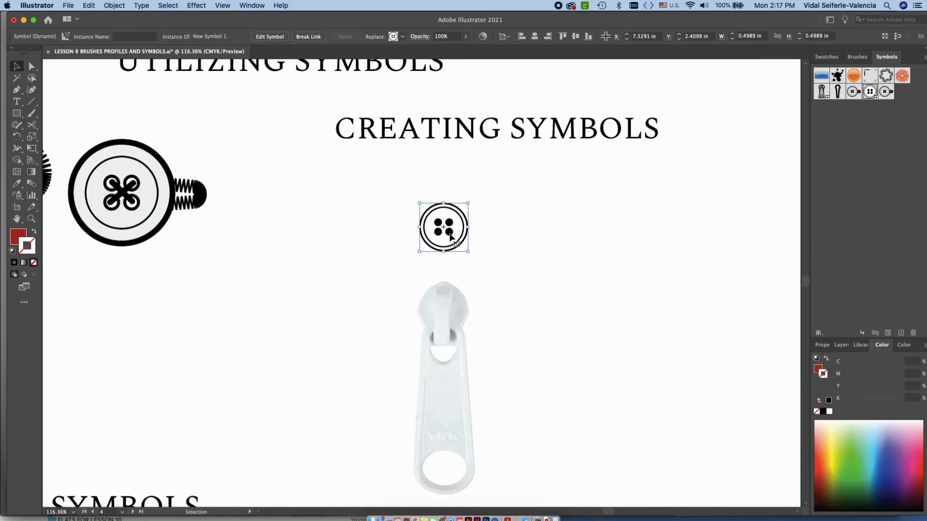
{"action": "left_click", "coordinate": [889, 332]}
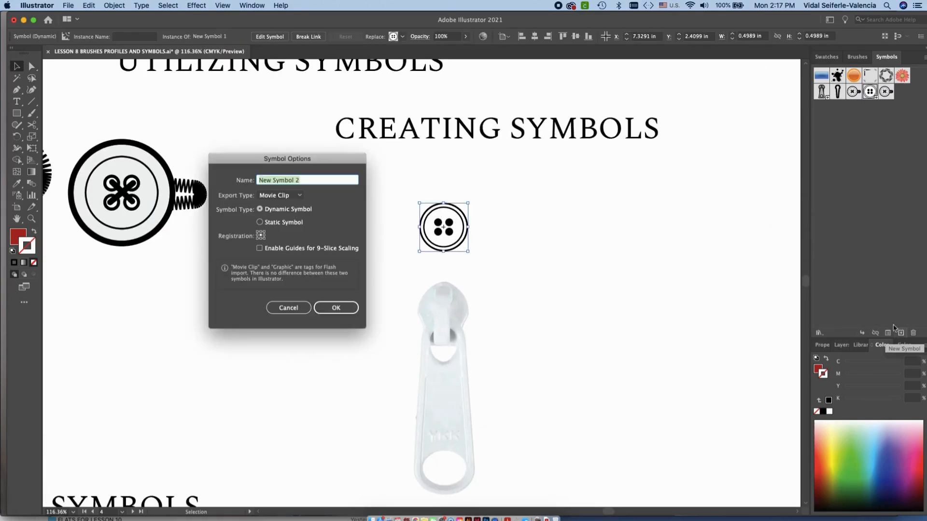
{"action": "left_click", "coordinate": [288, 309]}
{"action": "left_click_drag", "start_coordinate": [450, 234], "coordinate": [844, 201]}
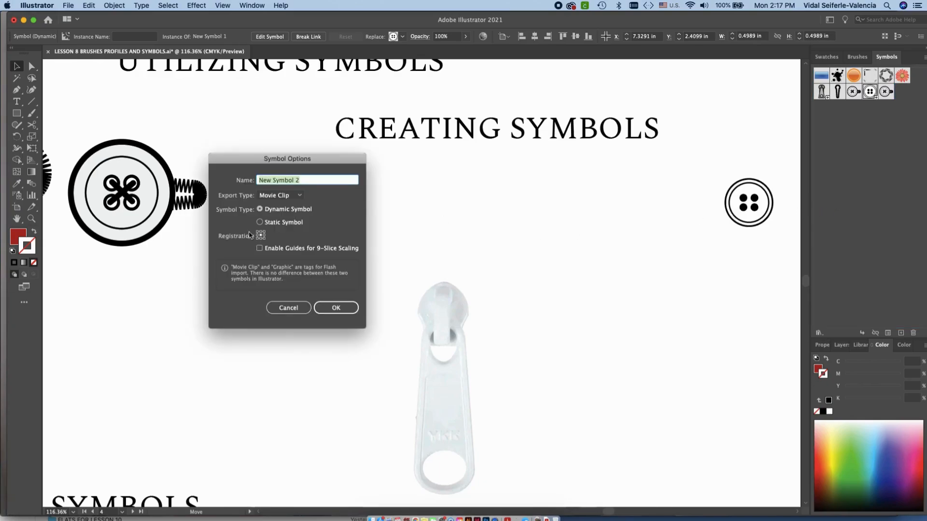
{"action": "type", "text": "BUTTON"}
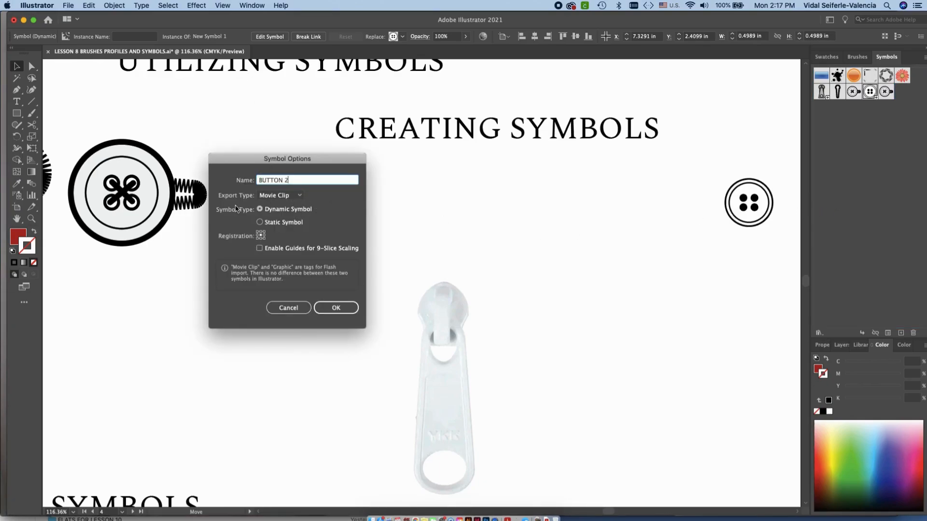
{"action": "left_click", "coordinate": [284, 196]}
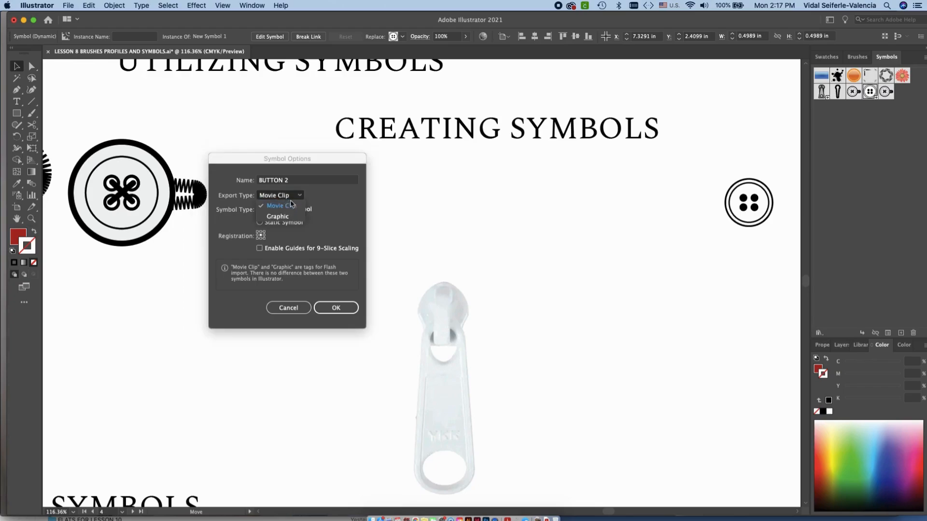
{"action": "left_click", "coordinate": [339, 211]}
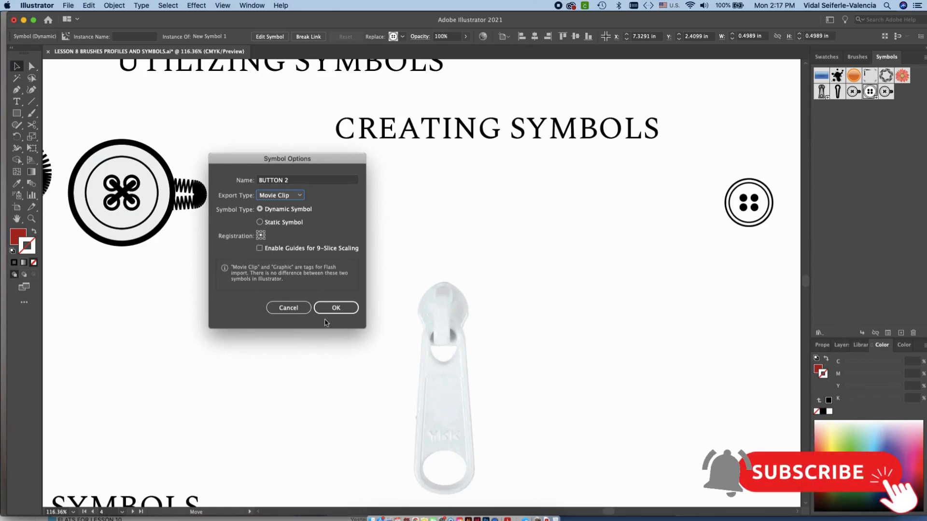
{"action": "left_click", "coordinate": [337, 307]}
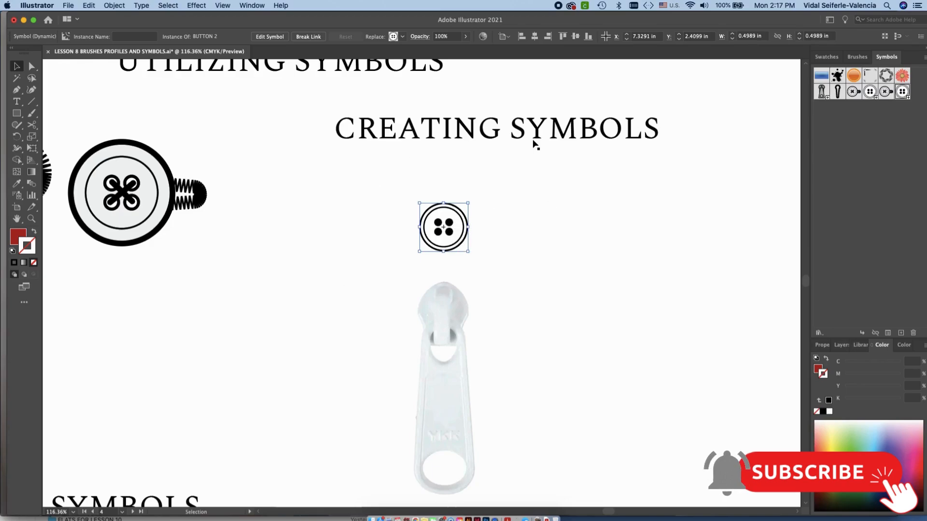
Place three instances of the BUTTON 2 symbol in a column in the empty area beside the original button
{"action": "left_click", "coordinate": [566, 218]}
{"action": "scroll", "coordinate": [566, 218], "scroll_direction": "right", "scroll_amount": 5}
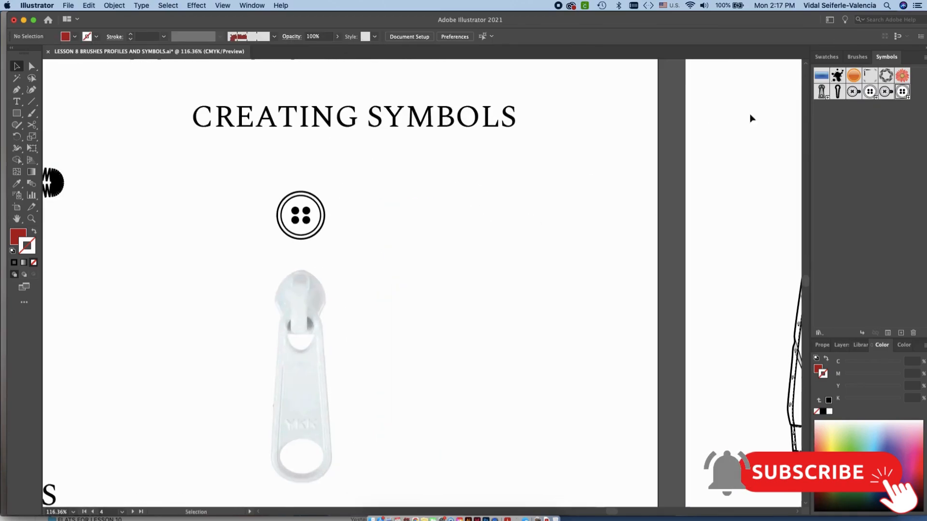
{"action": "left_click_drag", "start_coordinate": [902, 93], "coordinate": [492, 196]}
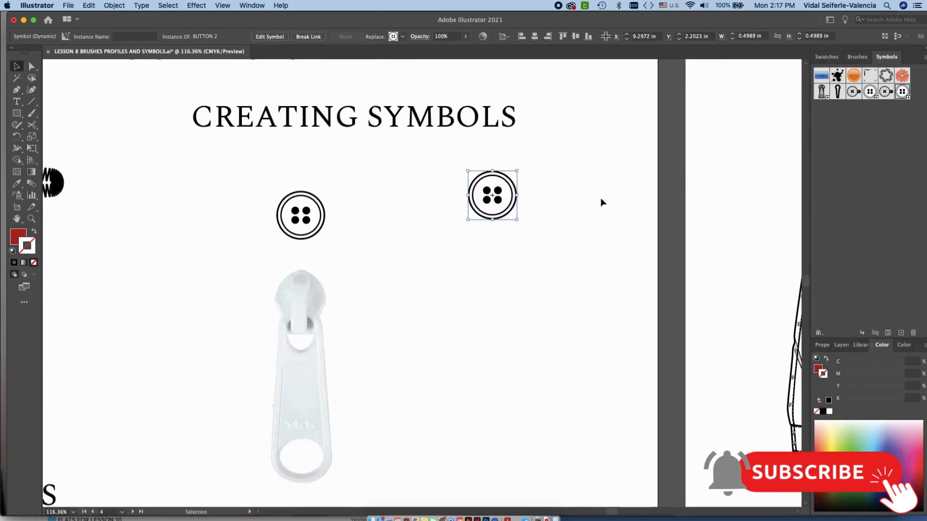
{"action": "left_click_drag", "start_coordinate": [874, 108], "coordinate": [497, 249]}
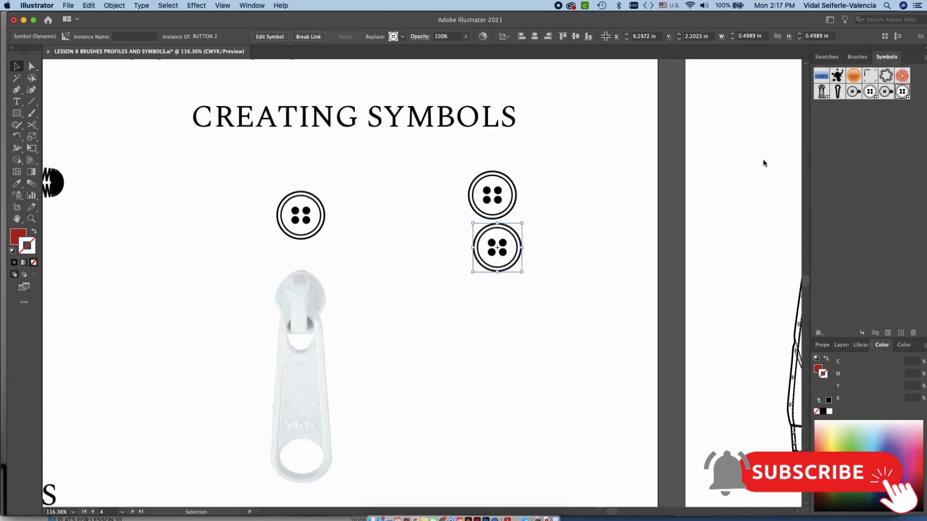
{"action": "left_click_drag", "start_coordinate": [751, 158], "coordinate": [502, 293]}
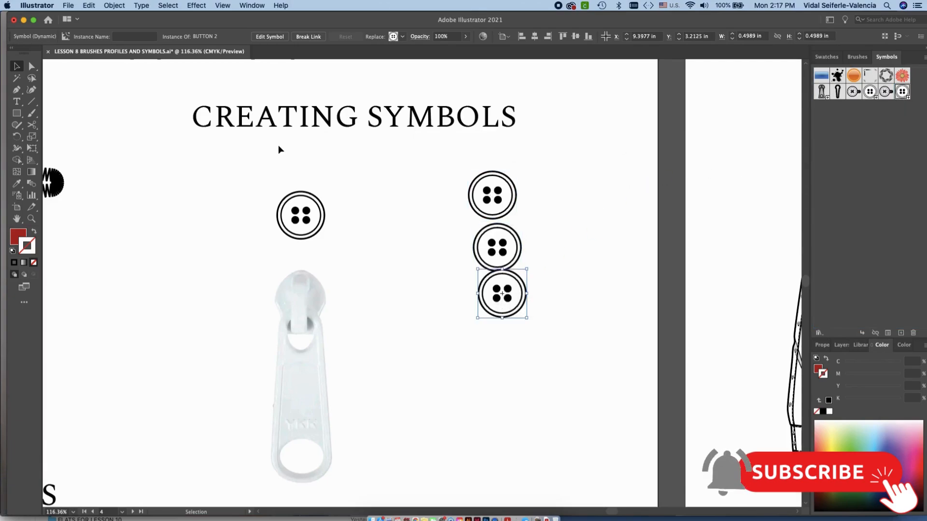
Copy and paste the uppermost BUTTON 2 instance of the column, and delete the pasted copy
{"action": "left_click", "coordinate": [613, 211]}
{"action": "left_click", "coordinate": [504, 202]}
{"action": "key", "text": "super+c"}
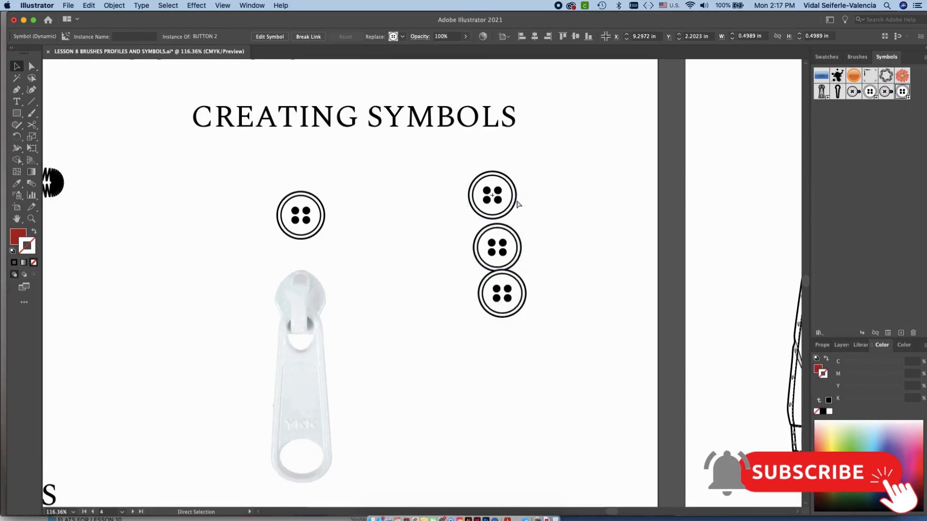
{"action": "key", "text": "super+v"}
{"action": "key", "text": "Delete"}
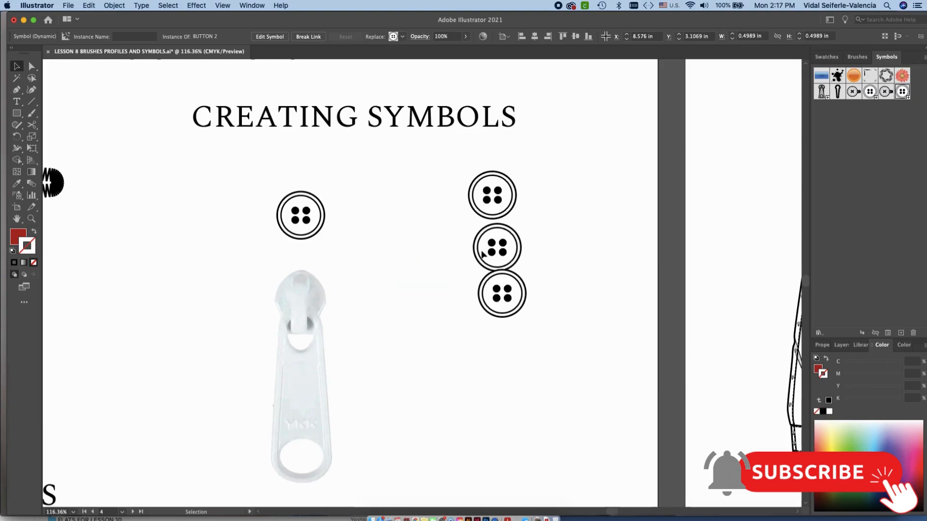
Duplicate the uppermost button of the column beside it, and delete all four placed BUTTON 2 instances
{"action": "left_click_drag", "start_coordinate": [497, 200], "coordinate": [563, 198], "text": "alt"}
{"action": "left_click", "coordinate": [598, 237]}
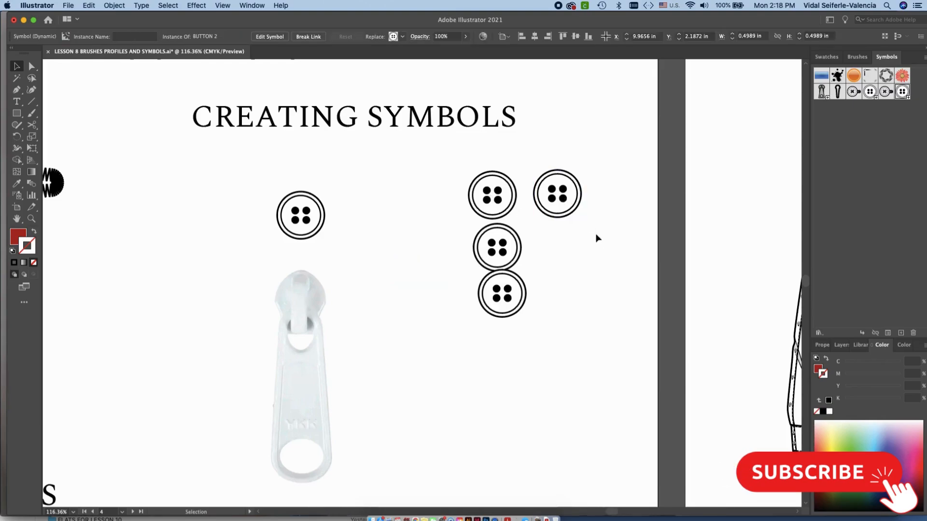
{"action": "left_click_drag", "start_coordinate": [583, 344], "coordinate": [505, 135]}
{"action": "key", "text": "Delete"}
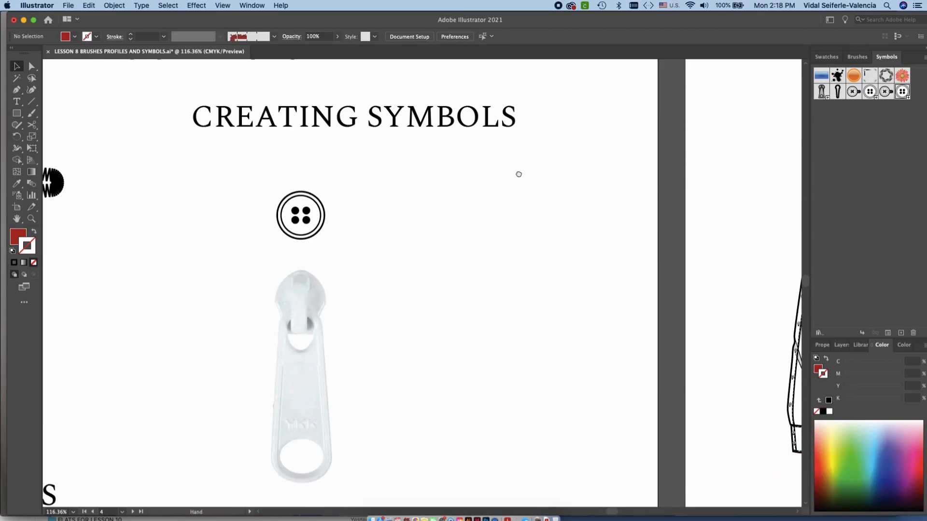
Try tracing the outline of the zipper pull photo with the Pen tool, and delete the traced path
{"action": "scroll", "coordinate": [517, 174], "scroll_direction": "left", "scroll_amount": 5}
{"action": "scroll", "coordinate": [517, 174], "scroll_direction": "down", "scroll_amount": 3}
{"action": "left_click", "coordinate": [17, 114]}
{"action": "key", "text": "p"}
{"action": "scroll", "coordinate": [511, 186], "scroll_direction": "right", "scroll_amount": 3}
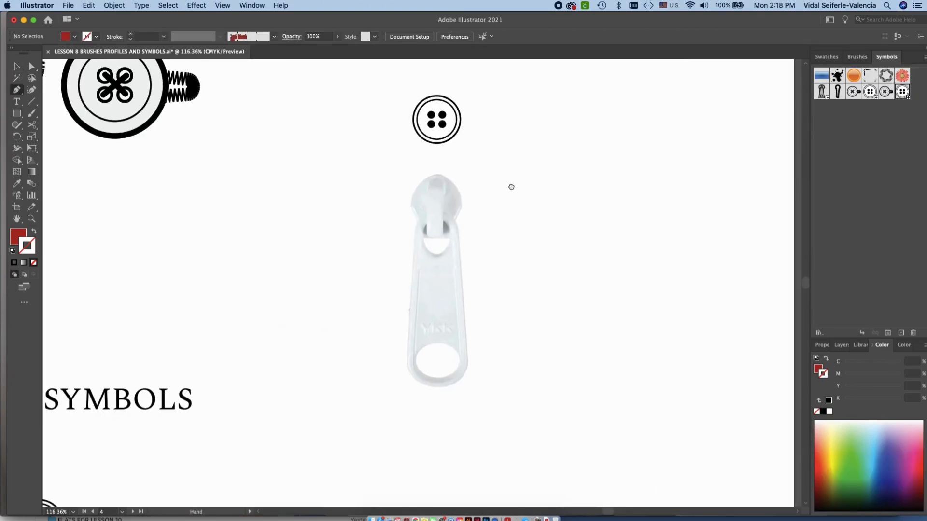
{"action": "scroll", "coordinate": [420, 252], "scroll_direction": "up", "scroll_amount": 1}
{"action": "left_click", "coordinate": [386, 215]}
{"action": "left_click_drag", "start_coordinate": [401, 394], "coordinate": [464, 376]}
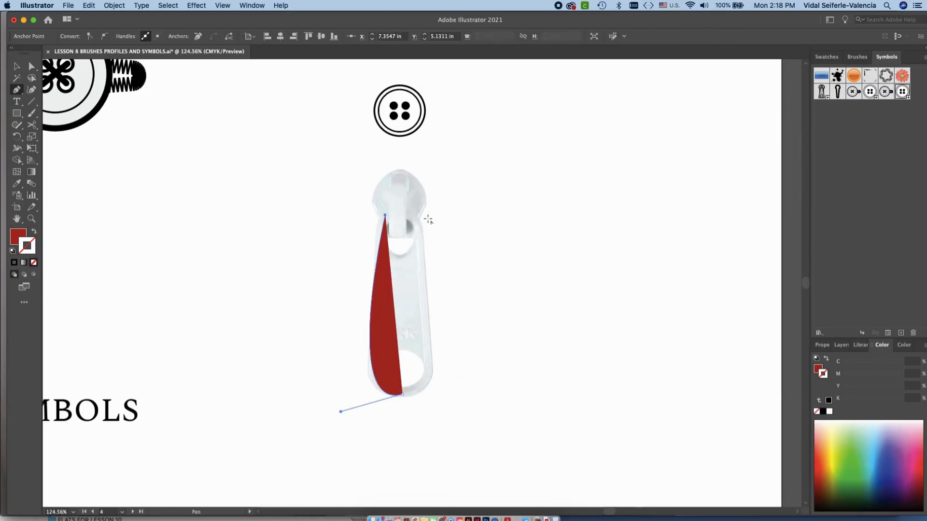
{"action": "left_click_drag", "start_coordinate": [399, 208], "coordinate": [410, 208]}
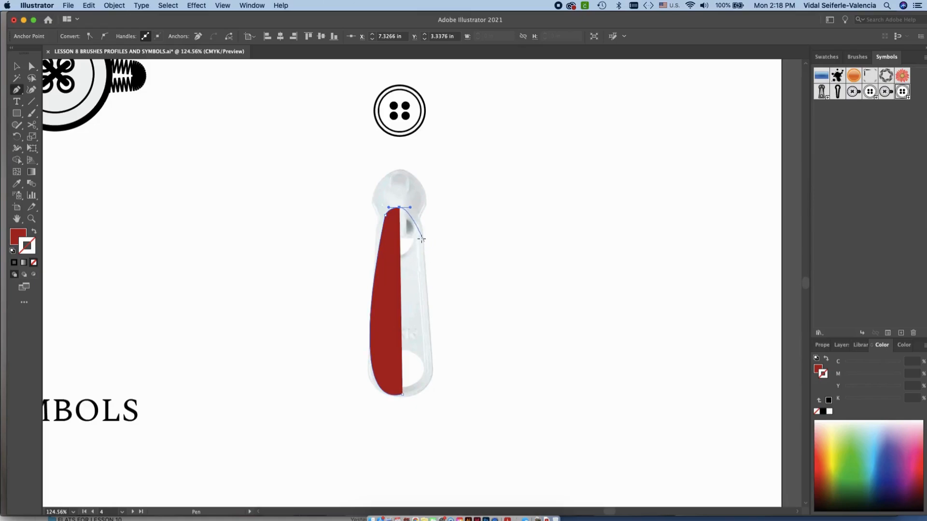
{"action": "key", "text": "Delete"}
{"action": "key", "text": "Delete"}
{"action": "left_click", "coordinate": [20, 71]}
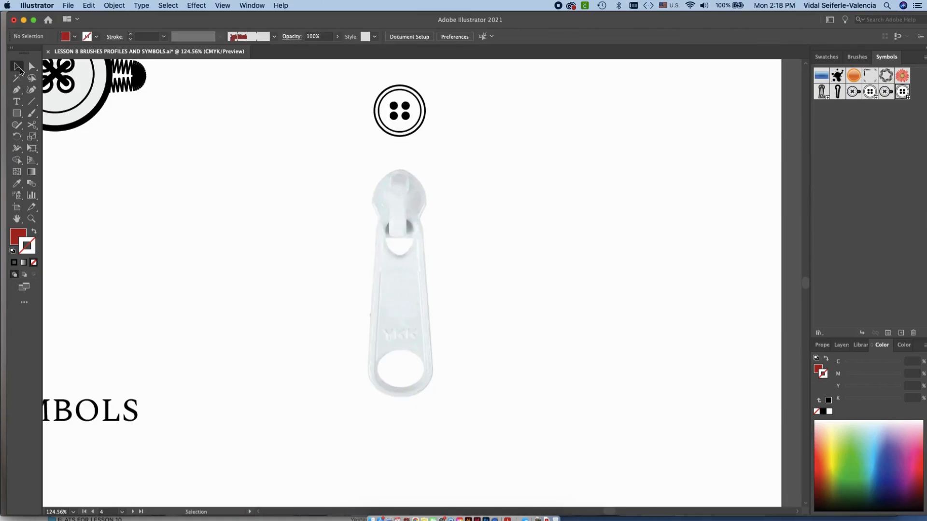
Move the black and grey zipper pull symbol from the UTILIZING SYMBOLS row to beside the zipper pull photo
{"action": "left_click_drag", "start_coordinate": [356, 226], "coordinate": [444, 241]}
{"action": "scroll", "coordinate": [449, 227], "scroll_direction": "down", "scroll_amount": 5}
{"action": "left_click", "coordinate": [468, 233]}
{"action": "left_click", "coordinate": [95, 188]}
{"action": "left_click_drag", "start_coordinate": [234, 285], "coordinate": [579, 288]}
{"action": "left_click", "coordinate": [228, 279]}
{"action": "key", "text": "super+z"}
{"action": "key", "text": "super+z"}
{"action": "left_click_drag", "start_coordinate": [591, 220], "coordinate": [509, 208]}
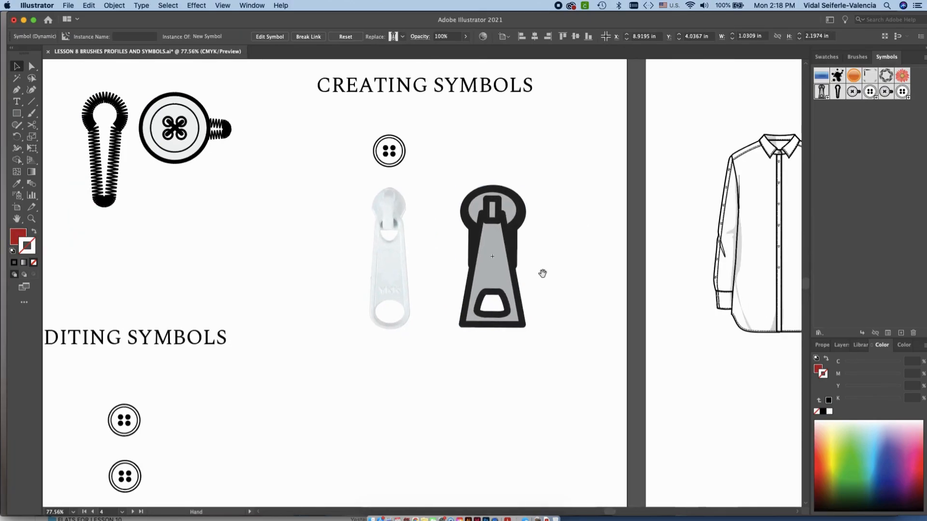
Examine the paths of the tapered pull tab inside the zipper pull symbol instance
{"action": "left_click", "coordinate": [541, 273]}
{"action": "key", "text": "a"}
{"action": "left_click", "coordinate": [500, 325]}
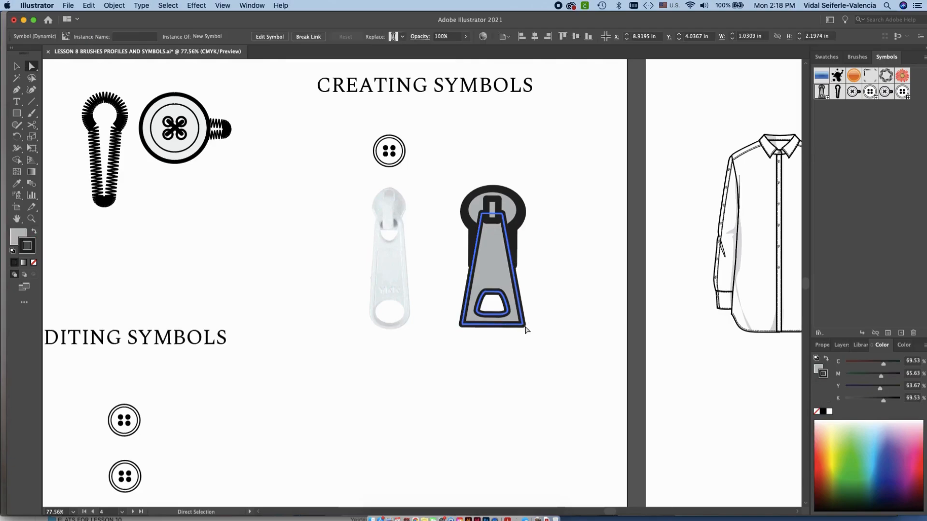
{"action": "left_click", "coordinate": [551, 281]}
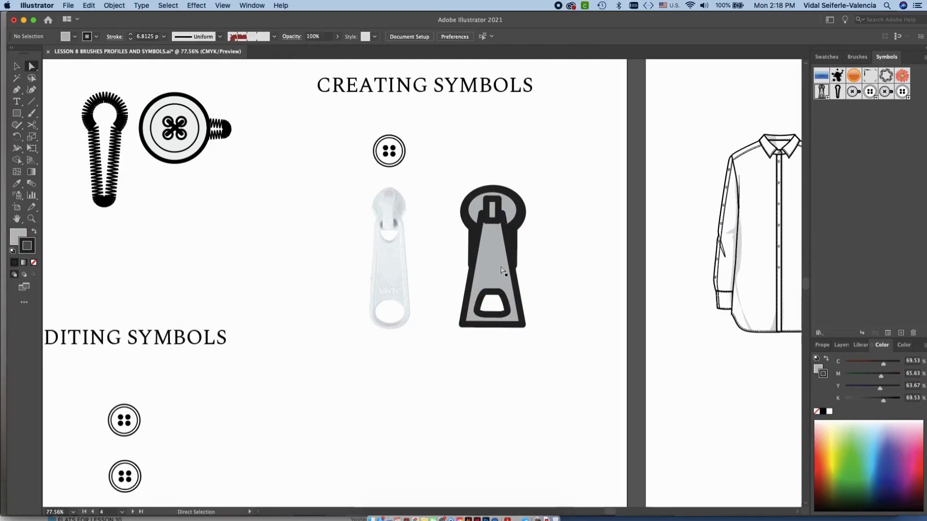
Start creating a new symbol from the zipper pull and cancel it, and undo the zipper pull's move
{"action": "key", "text": "v"}
{"action": "left_click", "coordinate": [524, 309]}
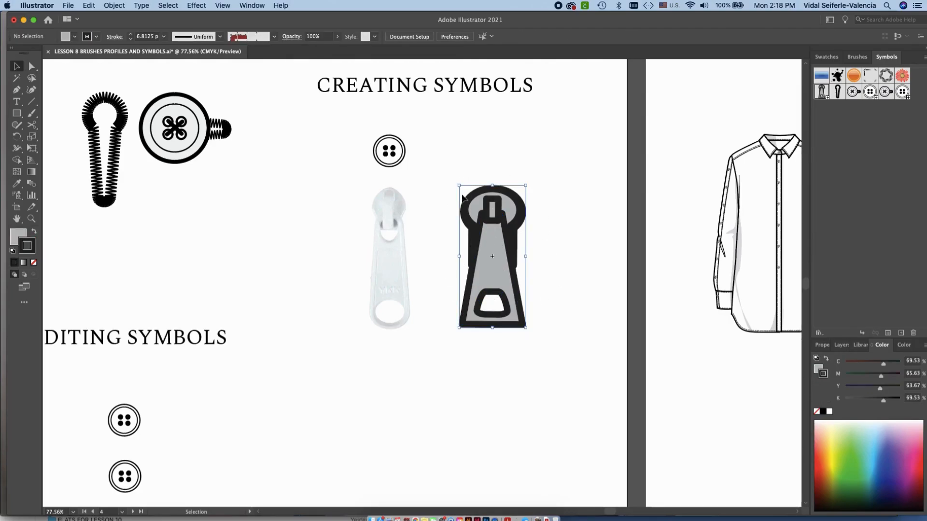
{"action": "left_click", "coordinate": [901, 332]}
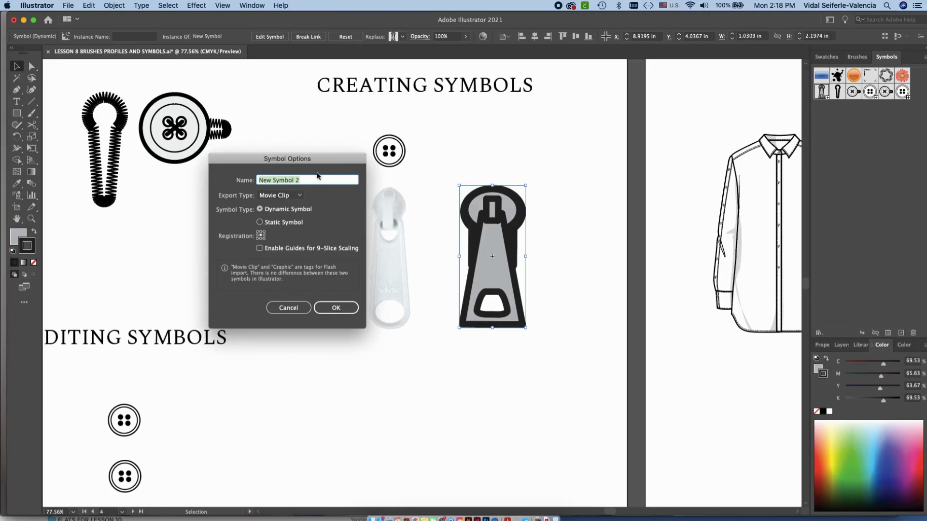
{"action": "left_click", "coordinate": [295, 310]}
{"action": "left_click_drag", "start_coordinate": [348, 314], "coordinate": [439, 344]}
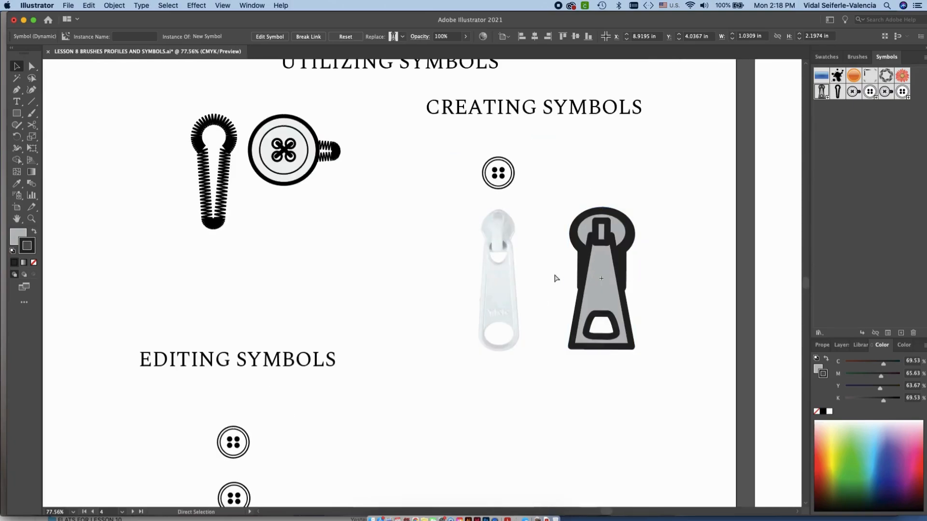
{"action": "key", "text": "super+z"}
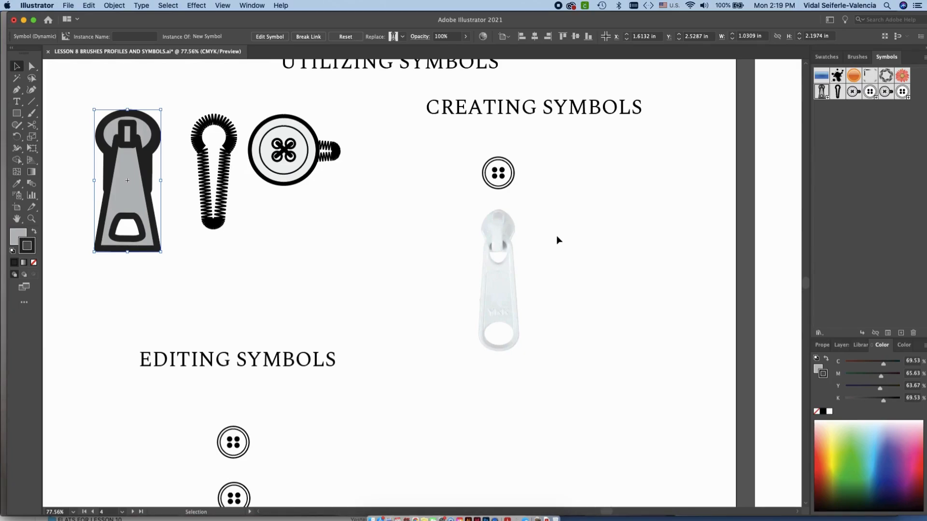
Open the symbol definition of the uppermost button under EDITING SYMBOLS for editing
{"action": "scroll", "coordinate": [319, 273], "scroll_direction": "down", "scroll_amount": 5}
{"action": "scroll", "coordinate": [327, 129], "scroll_direction": "left", "scroll_amount": 2}
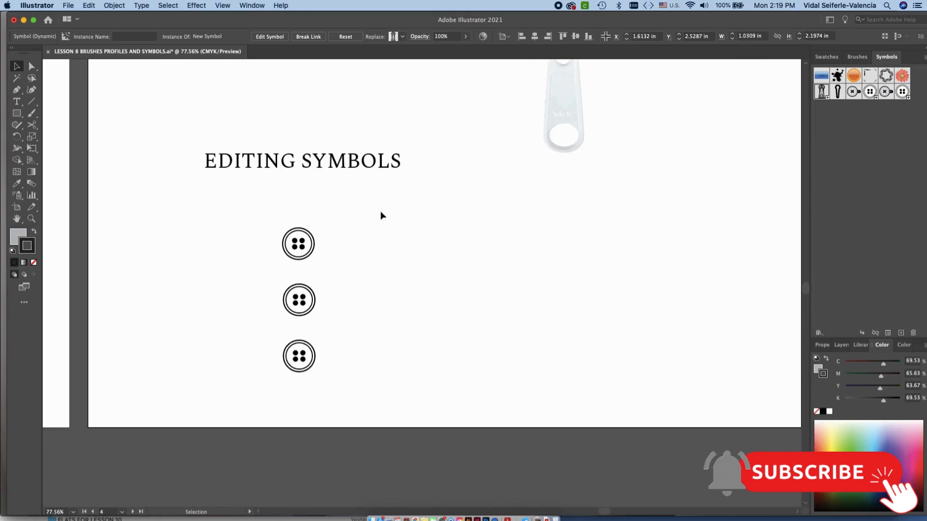
{"action": "left_click", "coordinate": [319, 261]}
{"action": "scroll", "coordinate": [323, 261], "scroll_direction": "up", "scroll_amount": 1}
{"action": "scroll", "coordinate": [323, 259], "scroll_direction": "up", "scroll_amount": 3}
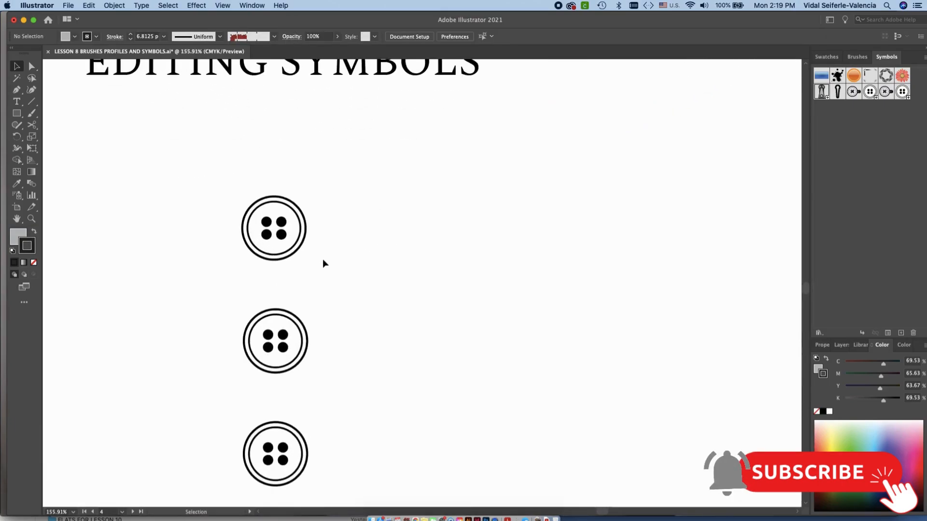
{"action": "left_click", "coordinate": [283, 251]}
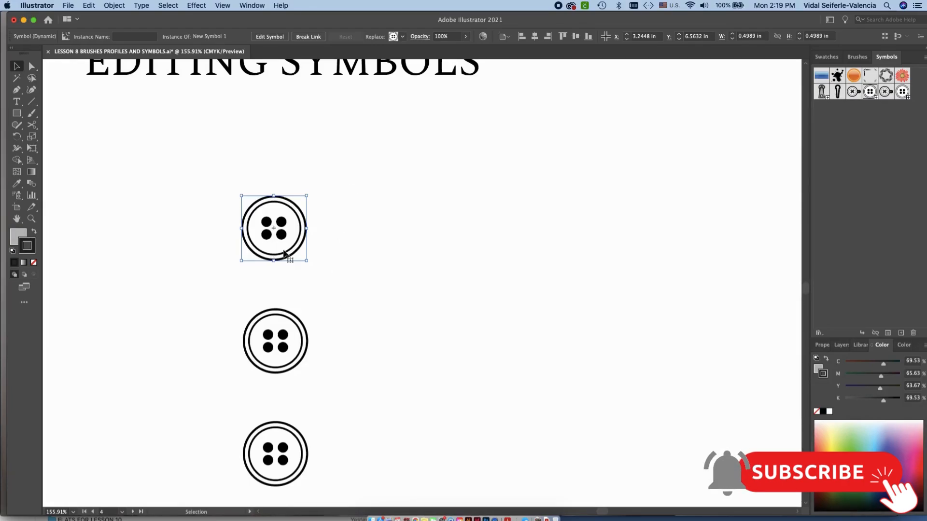
{"action": "double_click", "coordinate": [285, 250]}
{"action": "left_click", "coordinate": [519, 282]}
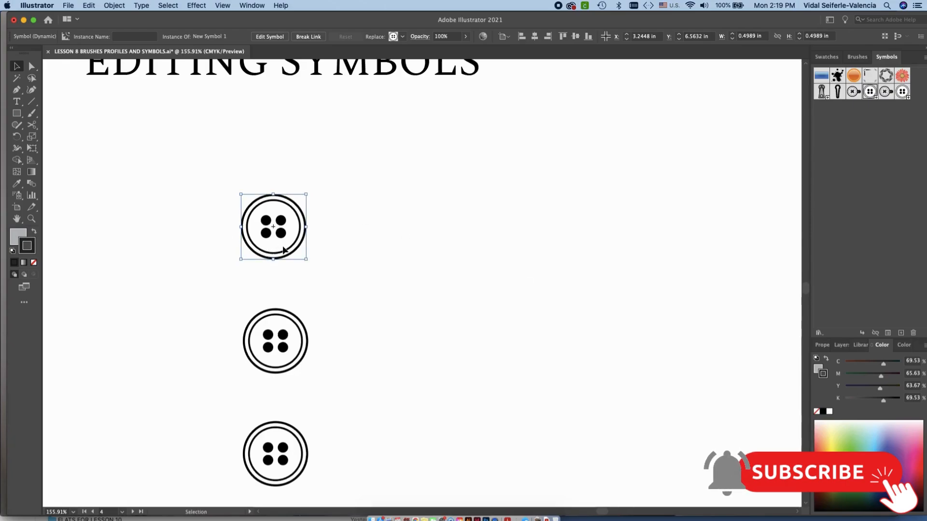
{"action": "double_click", "coordinate": [281, 251]}
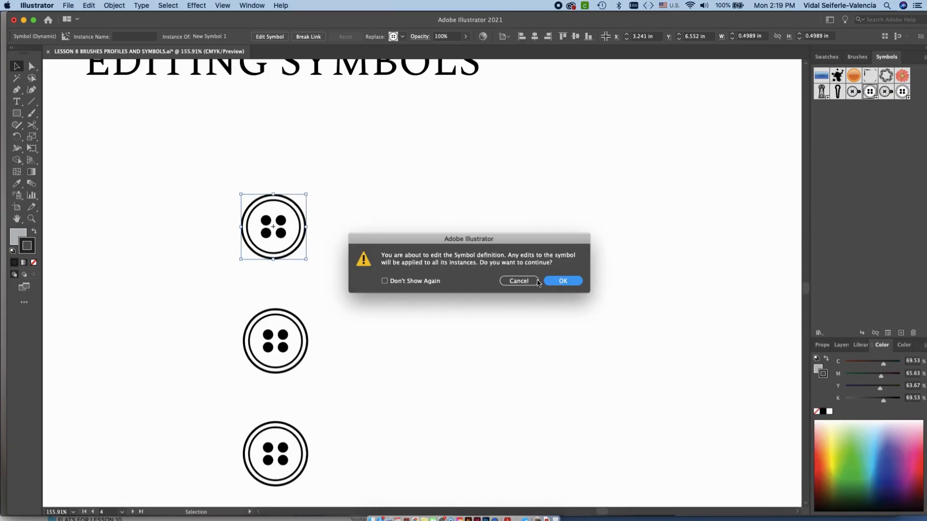
{"action": "left_click", "coordinate": [564, 284]}
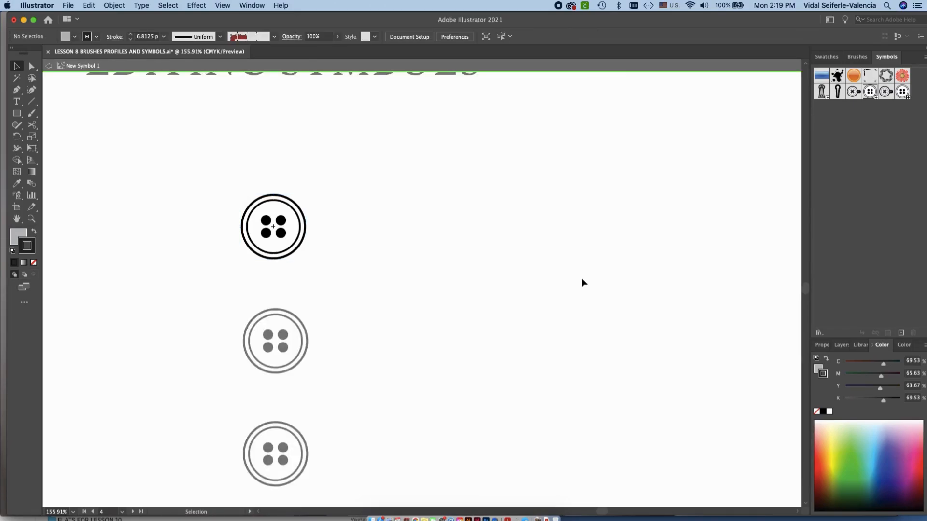
Delete the inner ring of the four-hole button inside its symbol definition
{"action": "left_click_drag", "start_coordinate": [371, 268], "coordinate": [478, 269]}
{"action": "scroll", "coordinate": [478, 269], "scroll_direction": "up", "scroll_amount": 3}
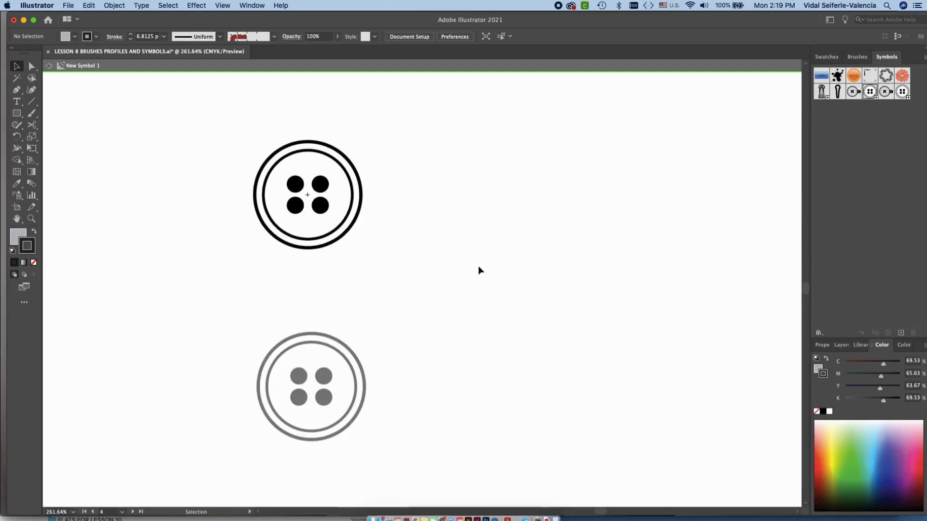
{"action": "left_click", "coordinate": [361, 209]}
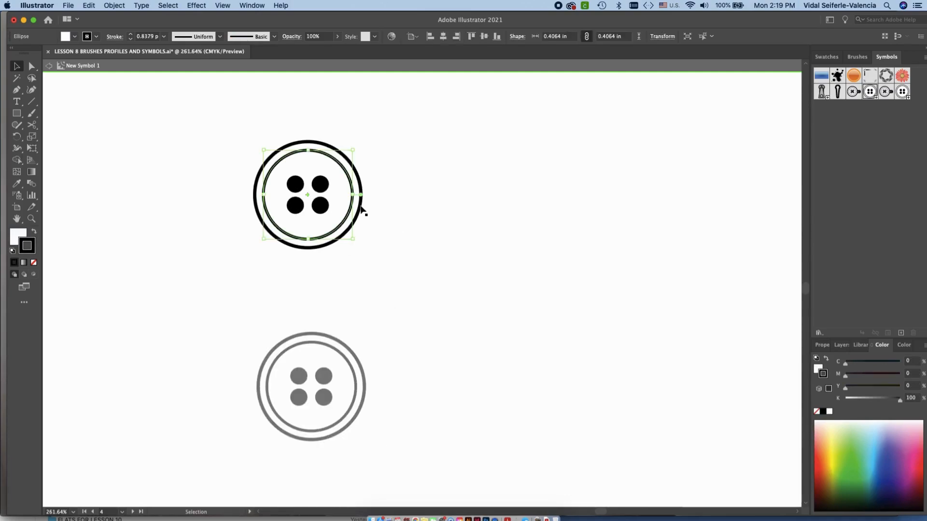
{"action": "key", "text": "Delete"}
Stretch the button's outer circle symmetrically into an ellipse about 1.03 in wide, and move the four holes to the left of its centre
{"action": "left_click", "coordinate": [359, 214]}
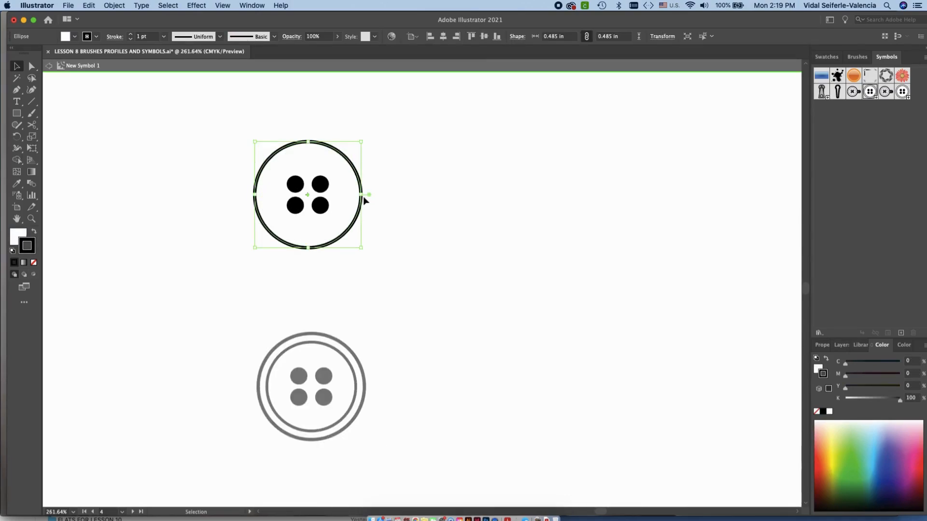
{"action": "left_click_drag", "start_coordinate": [361, 196], "coordinate": [422, 197]}
{"action": "left_click", "coordinate": [468, 175]}
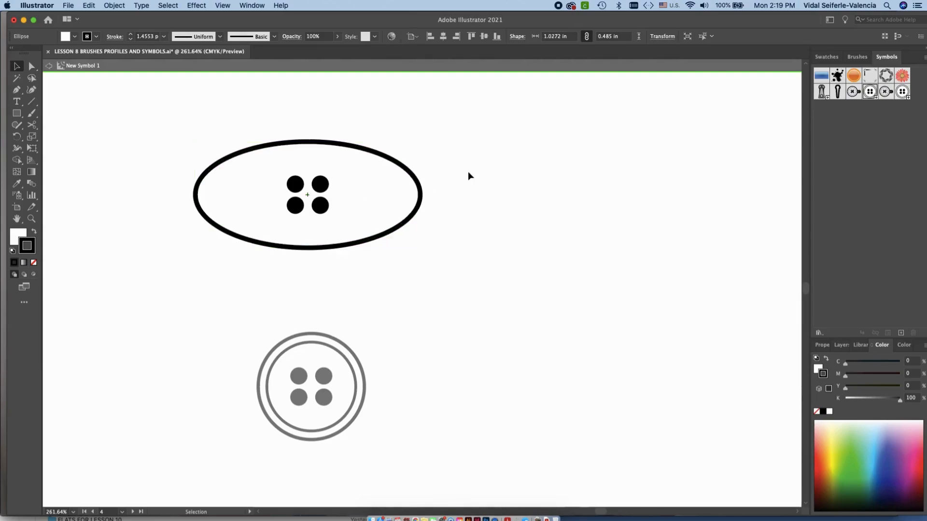
{"action": "mouse_move", "coordinate": [297, 190]}
{"action": "left_mouse_down"}
{"action": "mouse_move", "coordinate": [257, 189]}
{"action": "mouse_move", "coordinate": [280, 207]}
{"action": "left_mouse_up"}
Fill the ellipse with golden yellow (C 5.13, M 28.1, Y 100, K 0) and exit symbol editing
{"action": "left_click", "coordinate": [352, 244]}
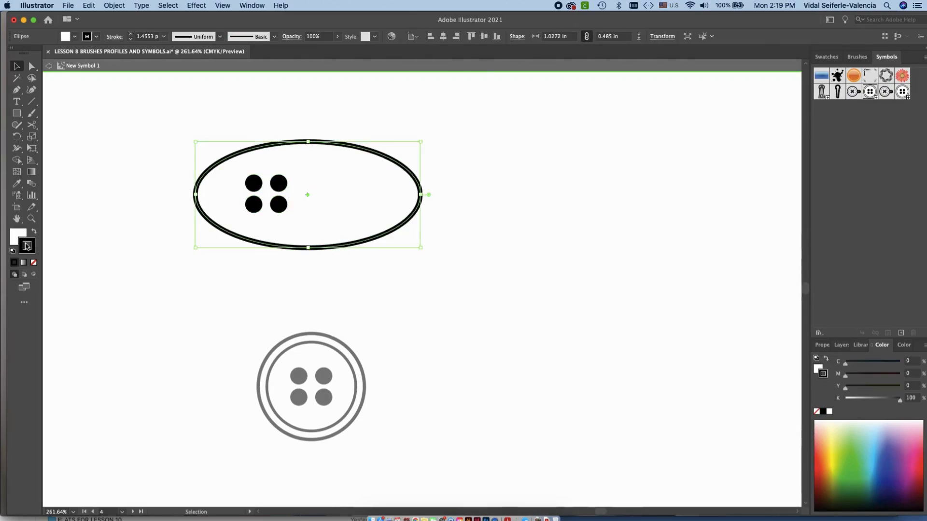
{"action": "double_click", "coordinate": [17, 238]}
{"action": "left_click_drag", "start_coordinate": [288, 252], "coordinate": [288, 276]}
{"action": "left_click", "coordinate": [252, 222]}
{"action": "left_click", "coordinate": [262, 184]}
{"action": "left_click", "coordinate": [382, 171]}
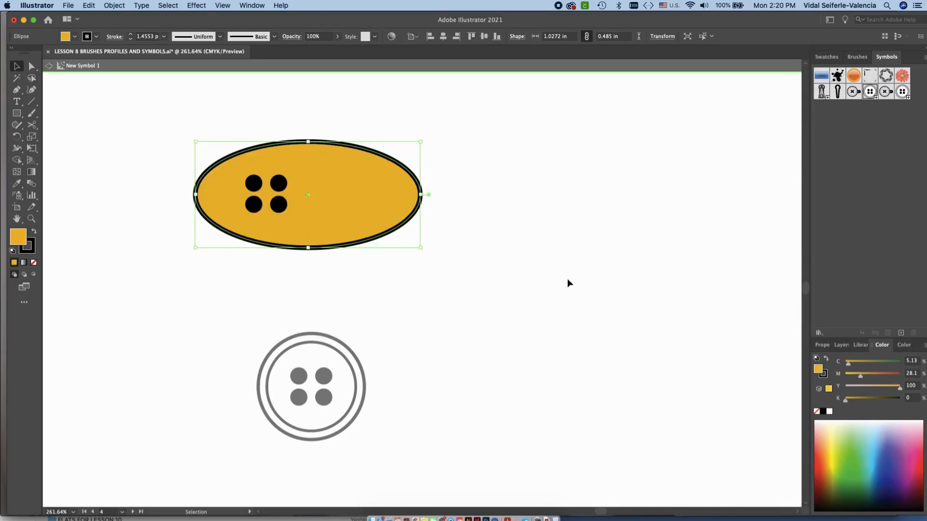
{"action": "double_click", "coordinate": [552, 223]}
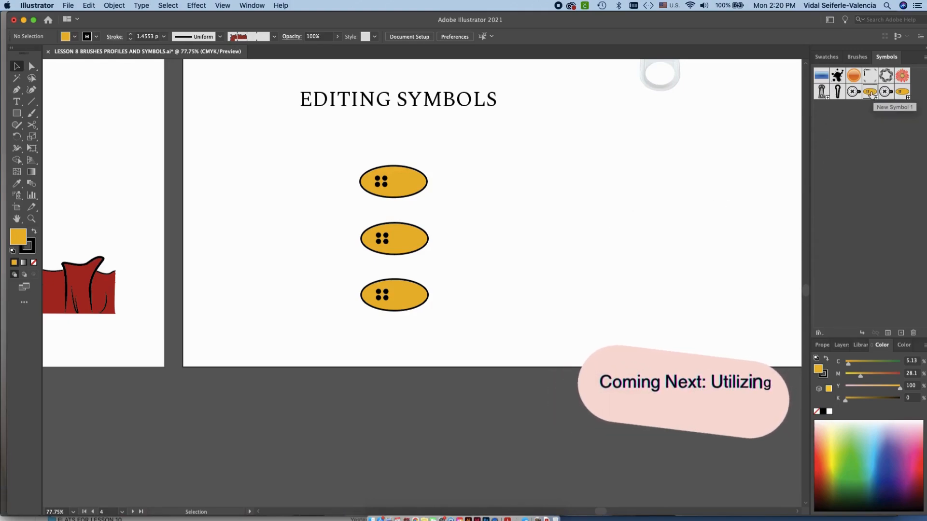
{"action": "left_click_drag", "start_coordinate": [663, 191], "coordinate": [610, 306]}
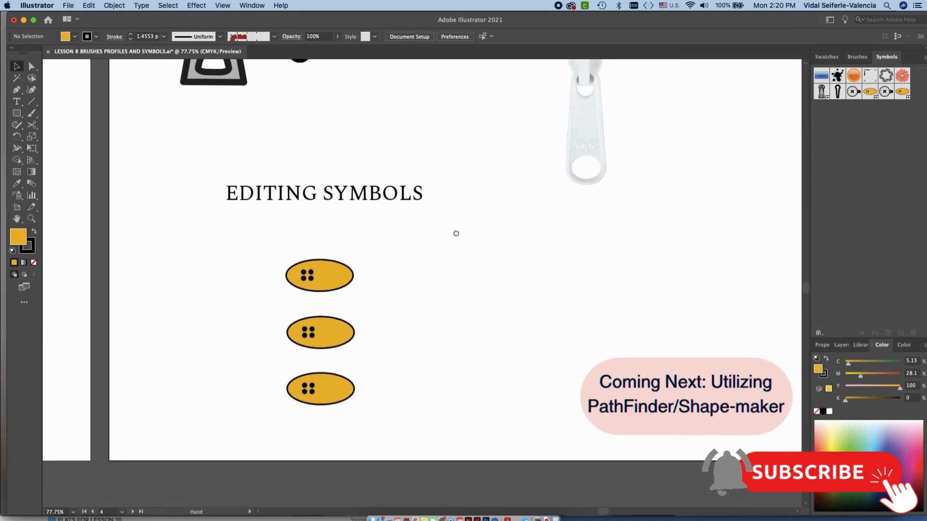
{"action": "left_click_drag", "start_coordinate": [455, 219], "coordinate": [458, 254]}
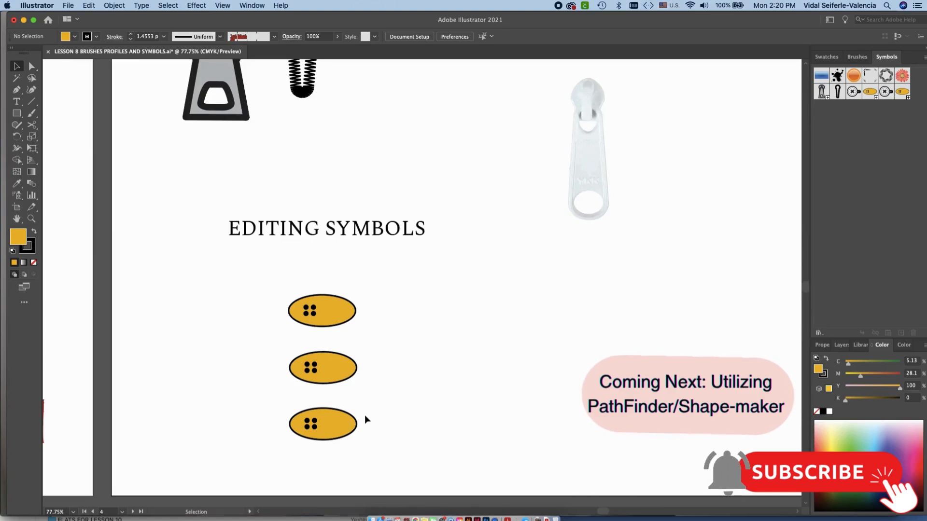
{"action": "scroll", "coordinate": [363, 422], "scroll_direction": "down", "scroll_amount": 2}
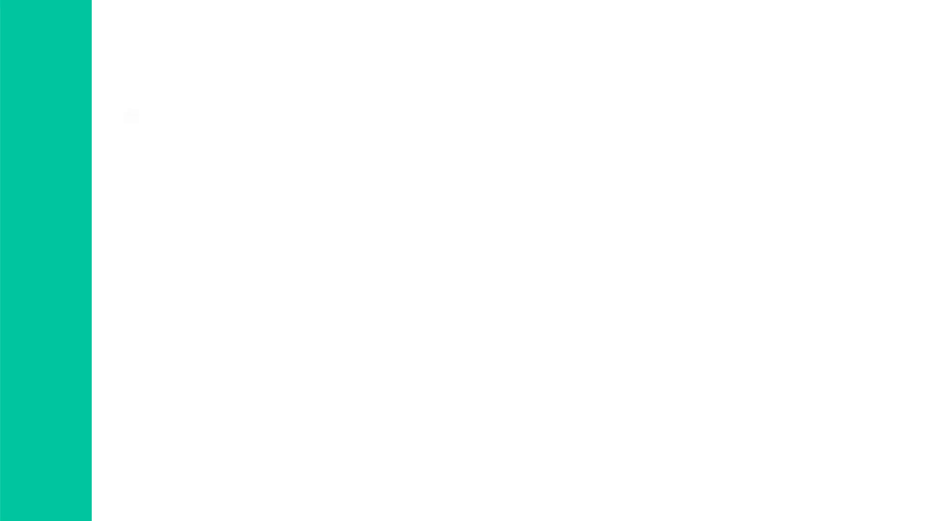